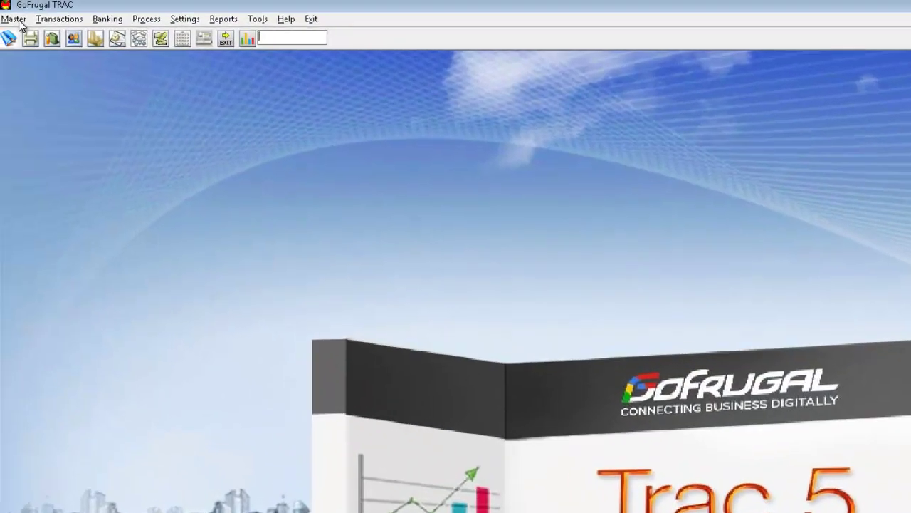
- Create and save a '1 ST FLOOR' location under company RAJ SUPERMARKET
left_click(7, 6)
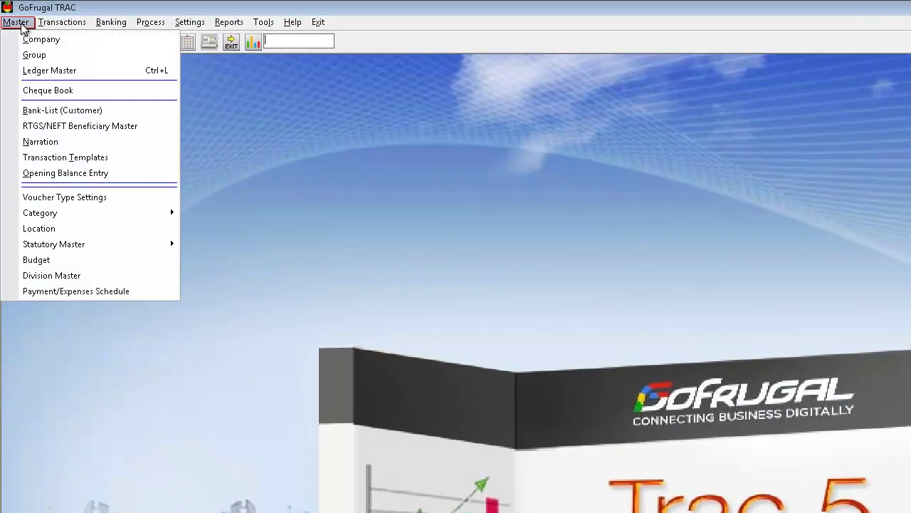
left_click(73, 229)
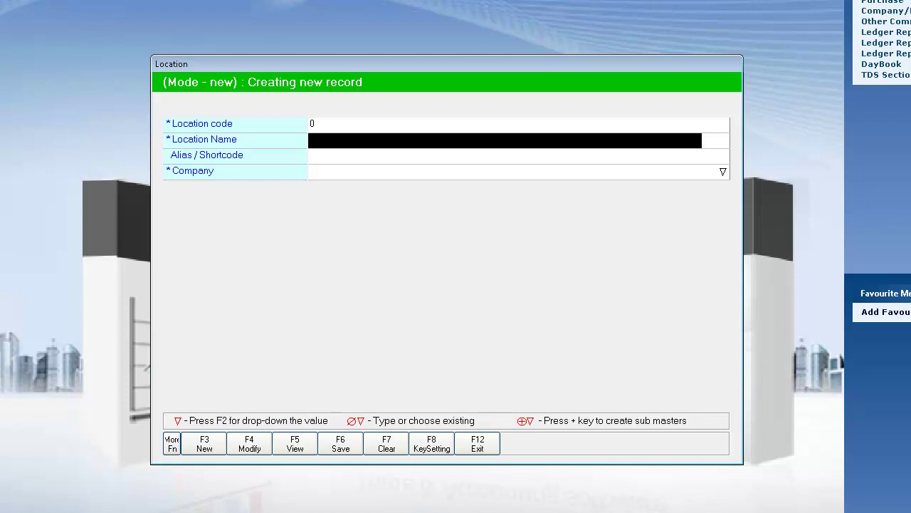
type("1 ST FLO")
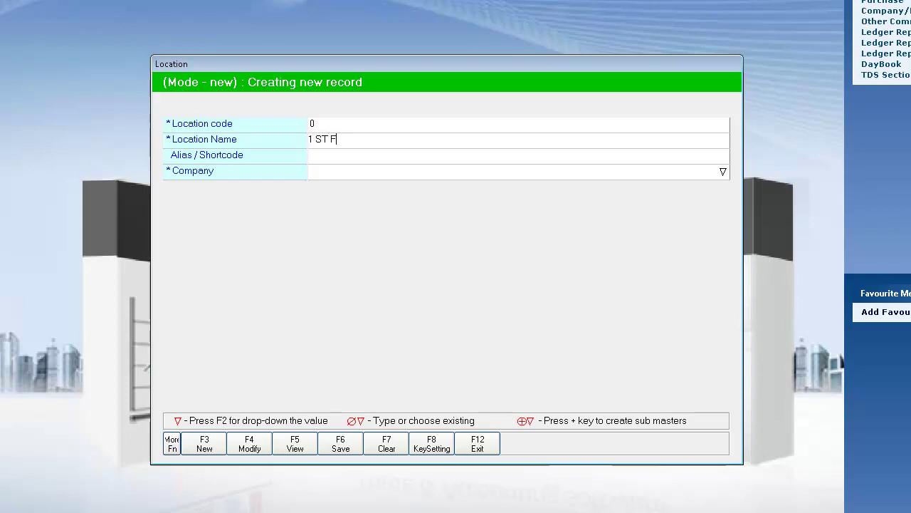
type("OR")
key("Return")
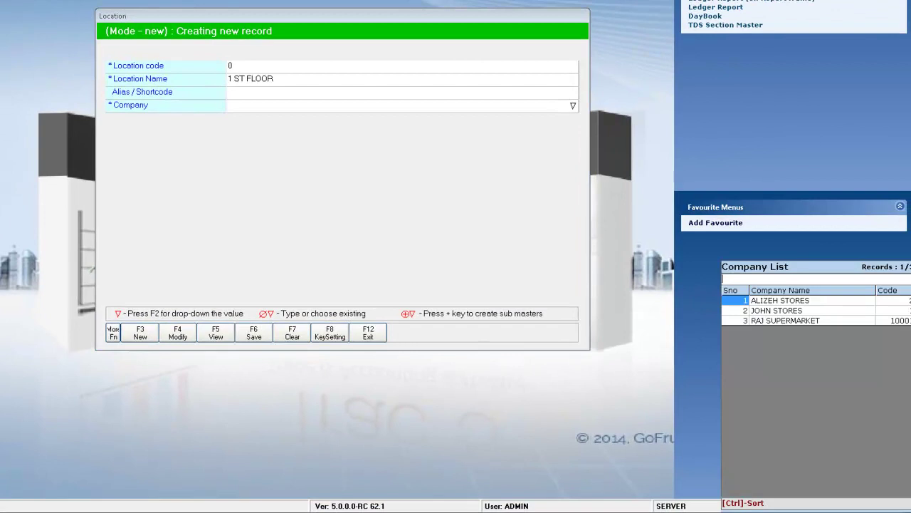
key("Down")
key("Down")
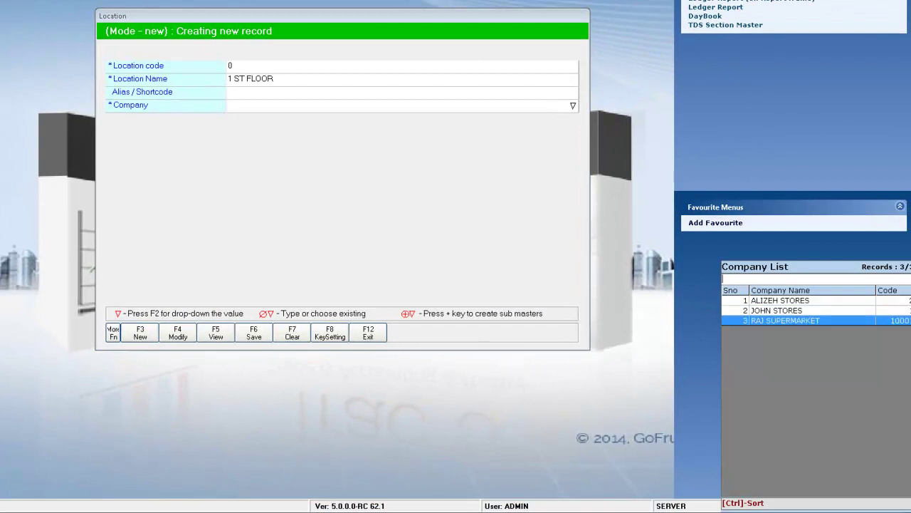
key("Return")
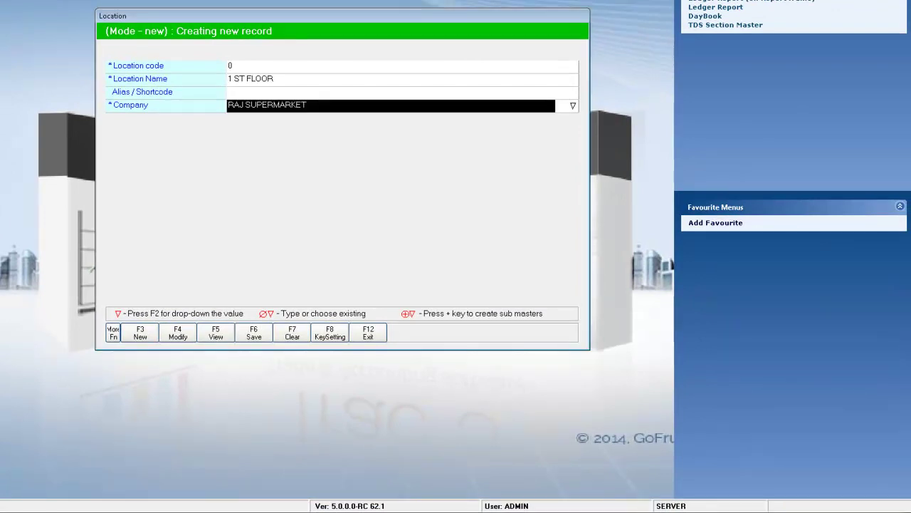
key("Return")
key("Escape")
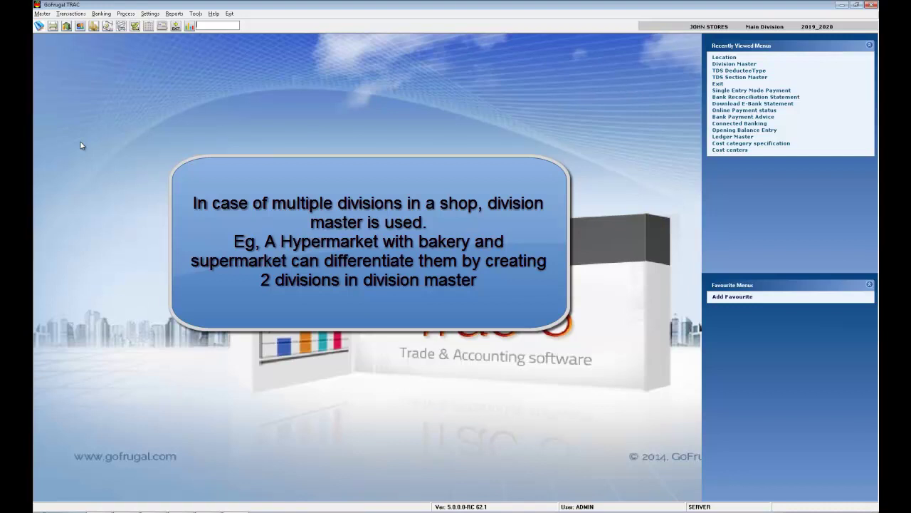
left_click(42, 14)
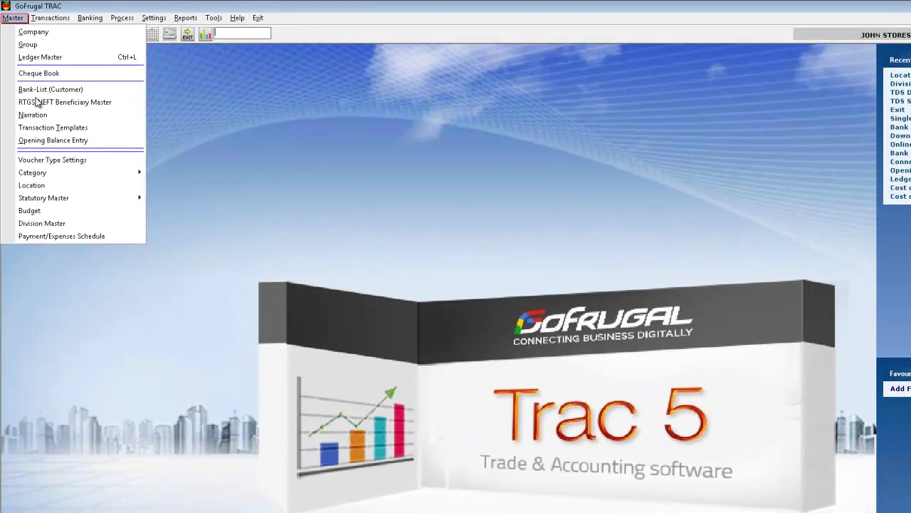
- Add a BAKERY division with company RAJ SUPERMARKET
left_click(34, 225)
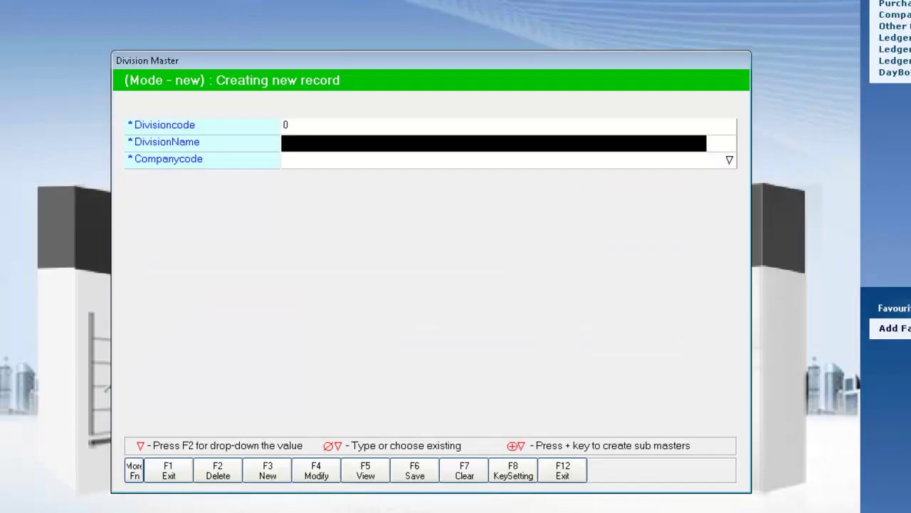
type("BAKERY")
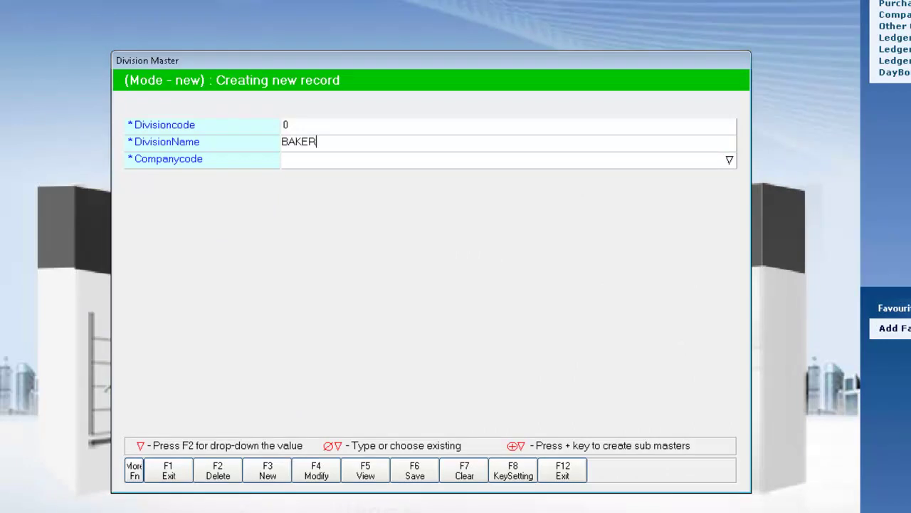
key("Return")
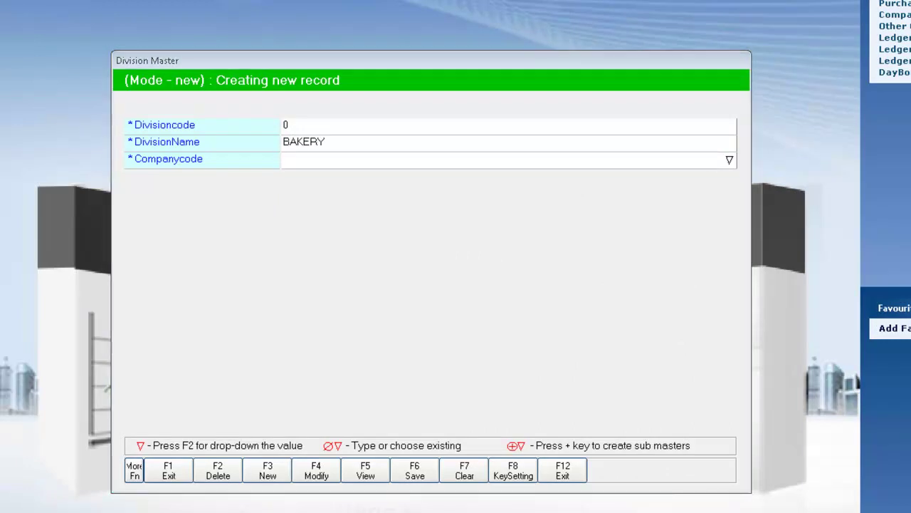
key("Down")
key("Return")
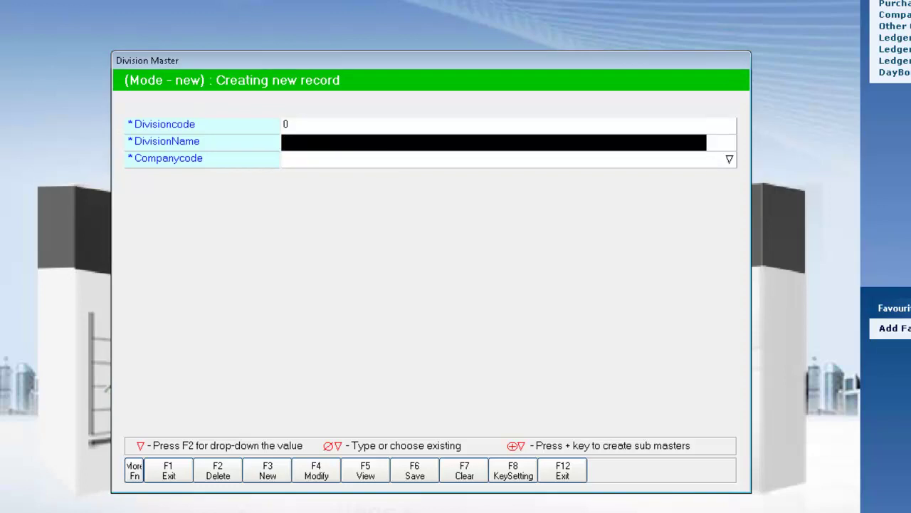
- Add a FRUITS AND VEGETABLES division with company RAJ SUPERMARKET
type("FRUITS AND ")
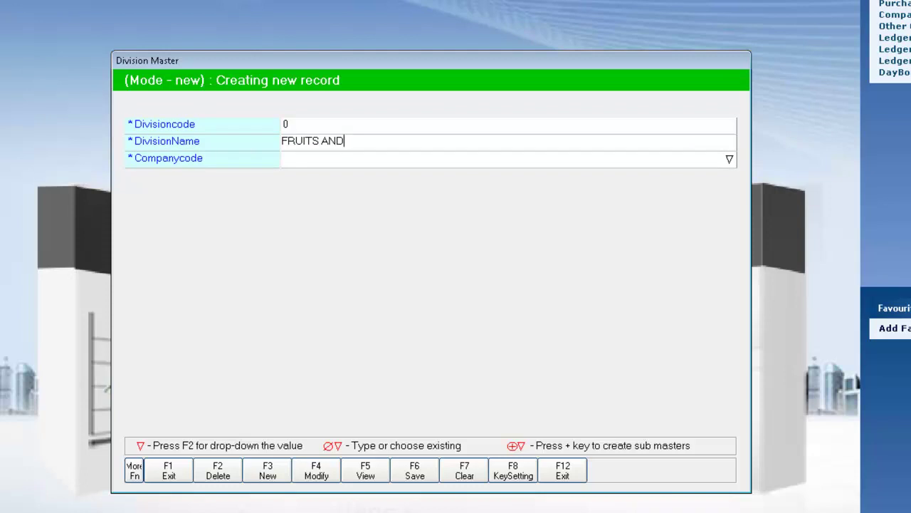
type("VEGETABLES")
key("Return")
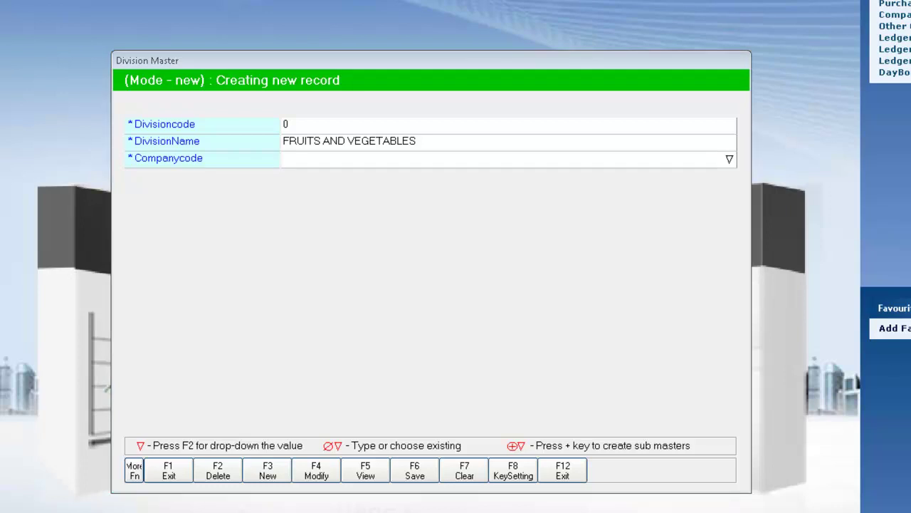
key("Return")
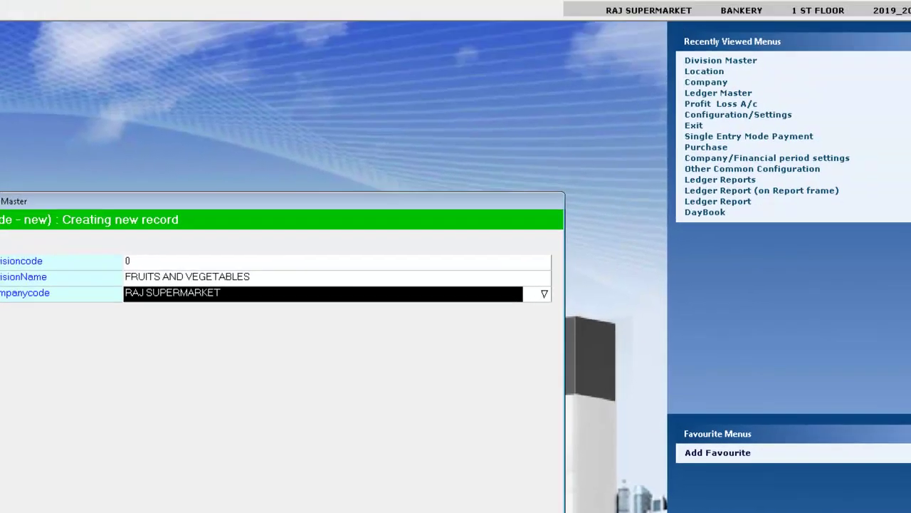
key("Escape")
left_click(666, 42)
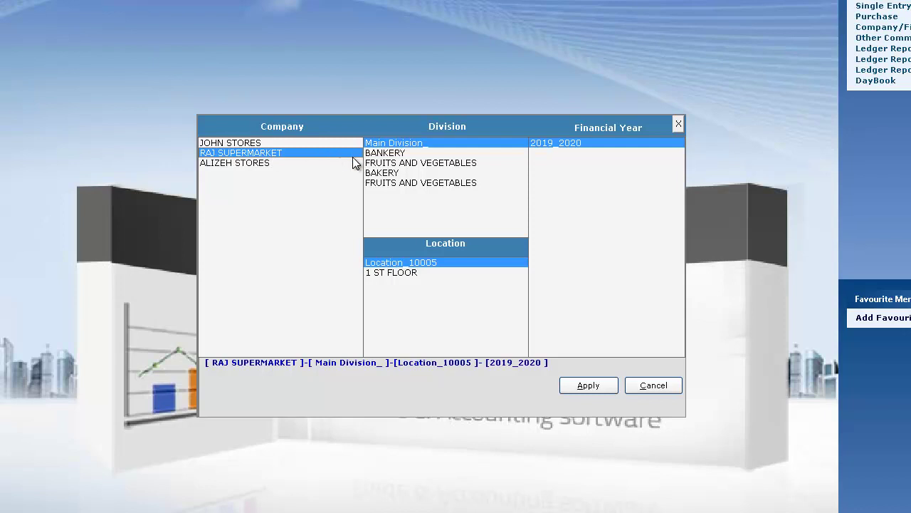
- Switch to the FRUITS AND VEGETABLES division and the 1 ST FLOOR location
left_click(406, 182)
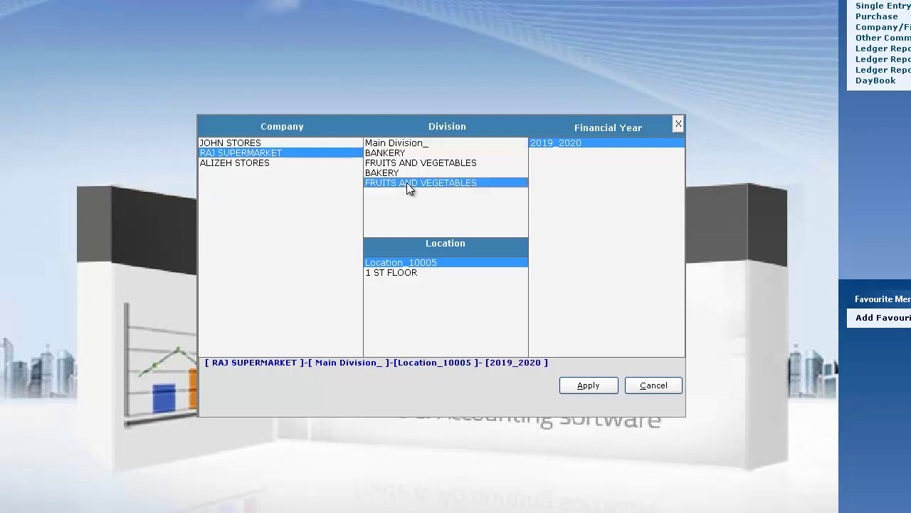
left_click(408, 274)
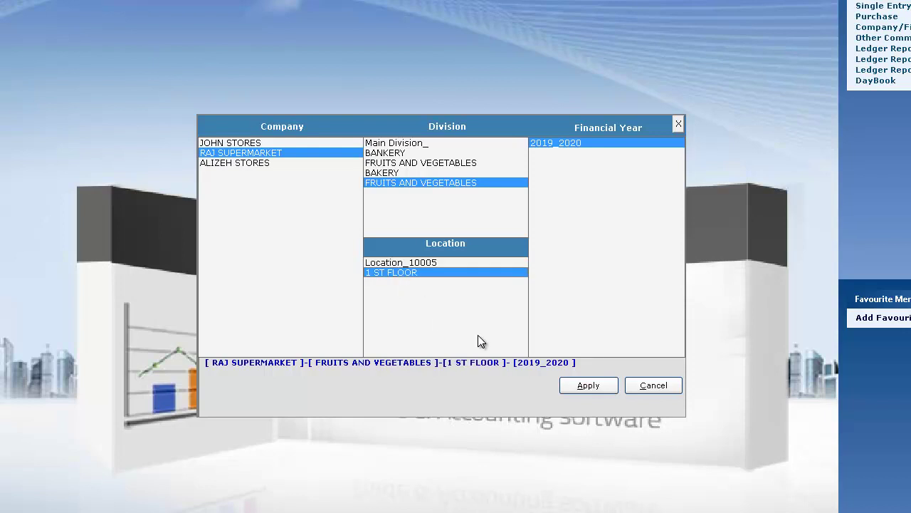
left_click(603, 386)
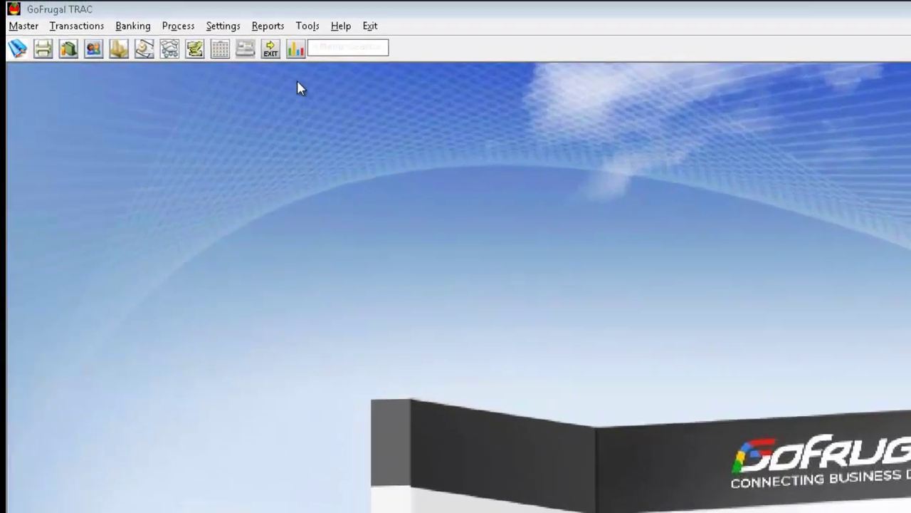
- Start a new purchase voucher with ram enterprises as the credit ledger
left_click(83, 25)
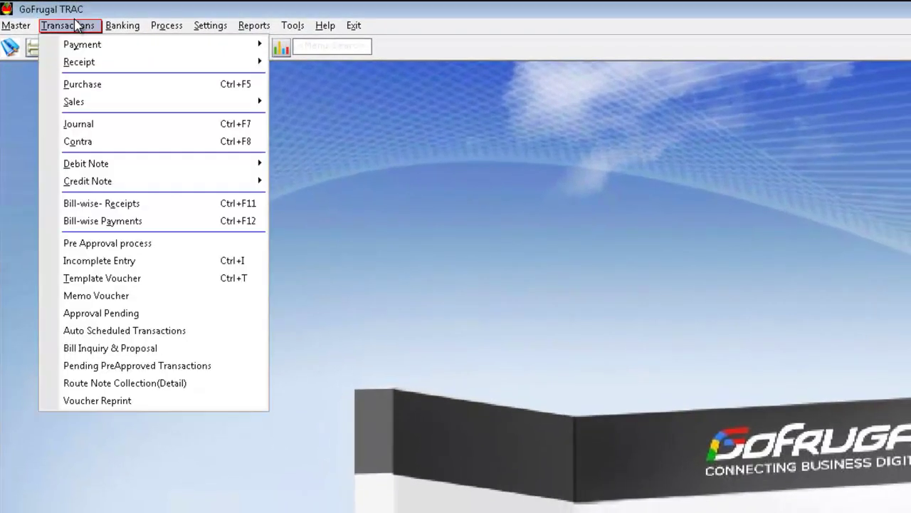
left_click(94, 85)
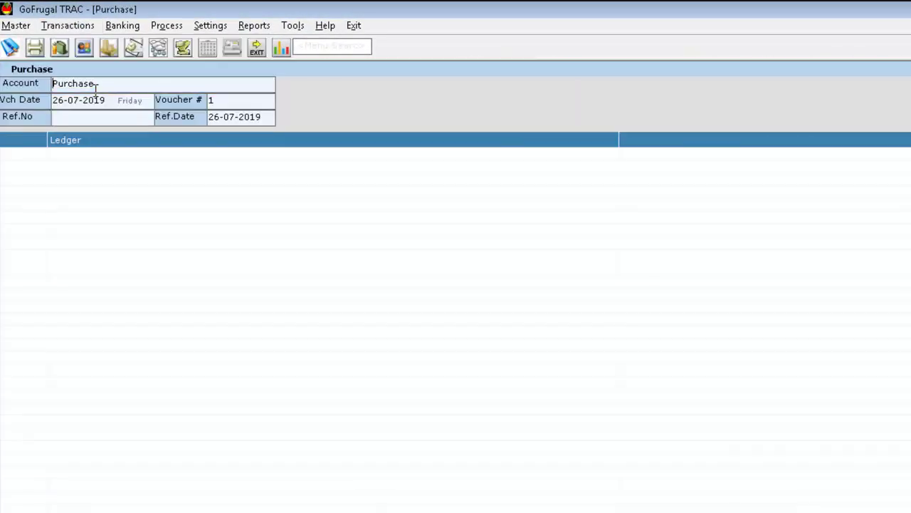
key("Return")
key("Return")
key("Return")
key("Return")
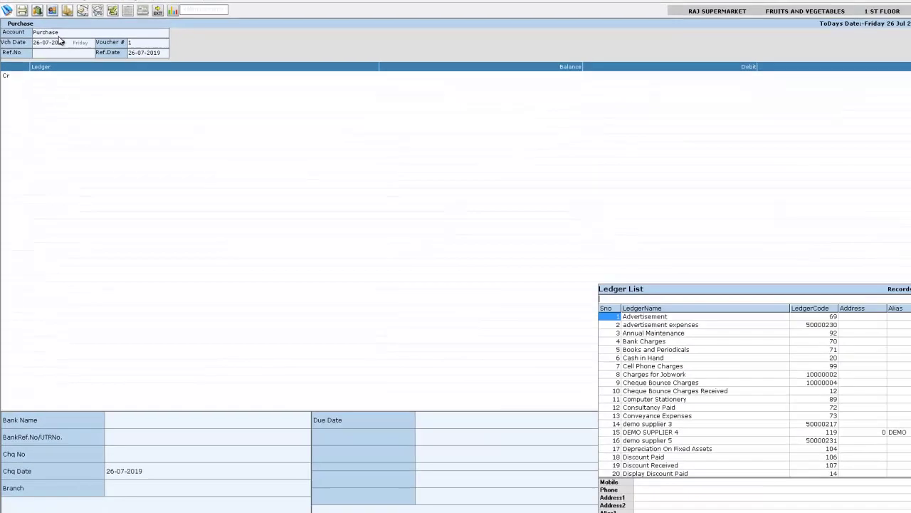
type("RAM")
key("Down")
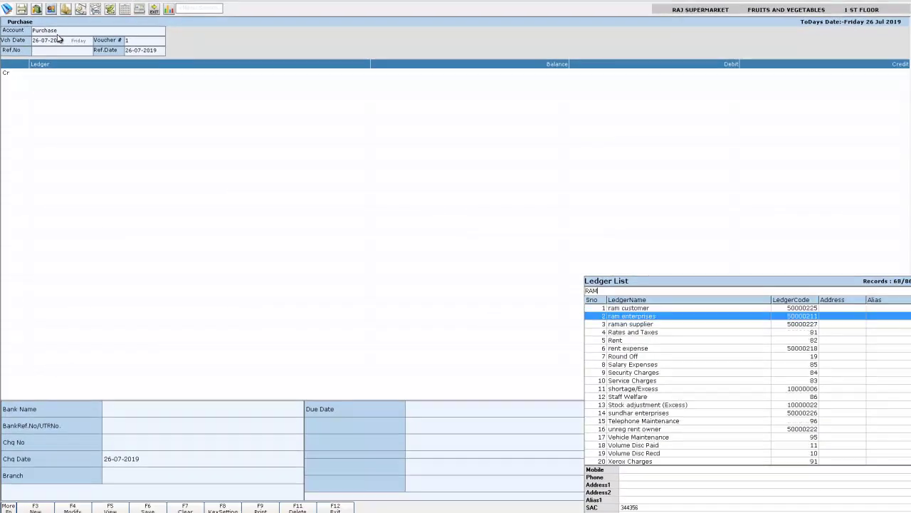
key("Return")
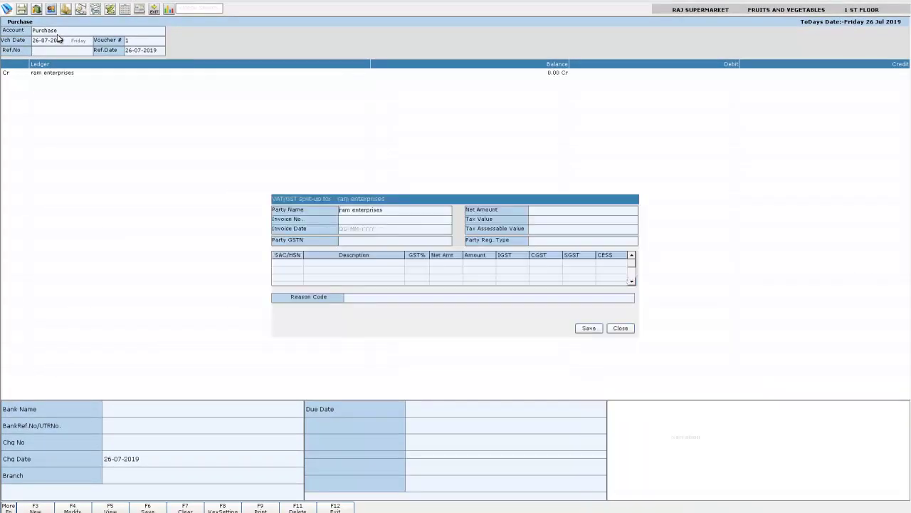
key("Return")
- Enter invoice 234 dated 26/04/2019, SAC 234, description 'MANGO PURCHASE'
type("234")
key("Return")
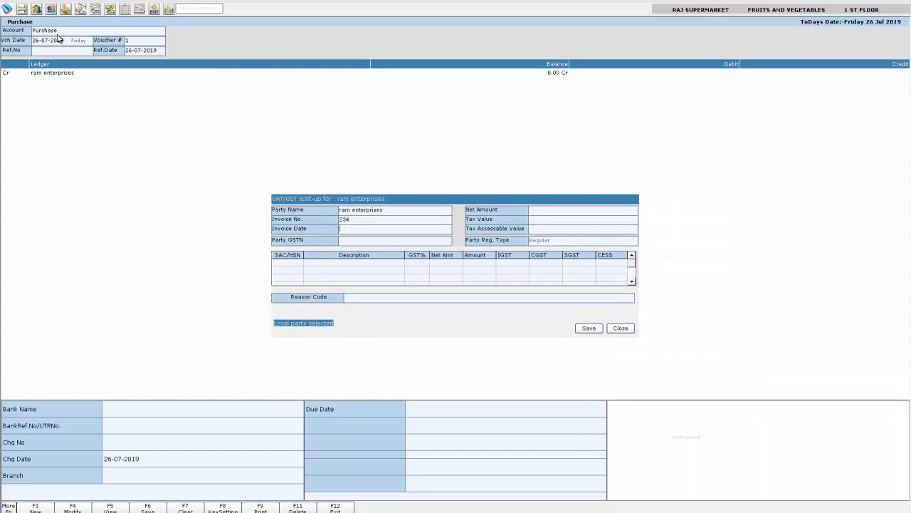
type("26/04/2019")
key("Return")
type("234")
key("Return")
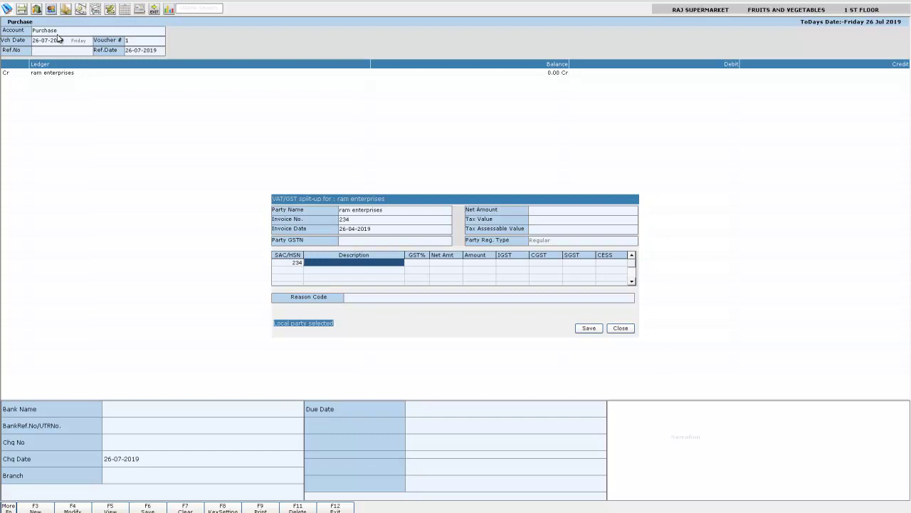
type("MANGO PURCHASRE")
key("BackSpace")
type("E")
key("Return")
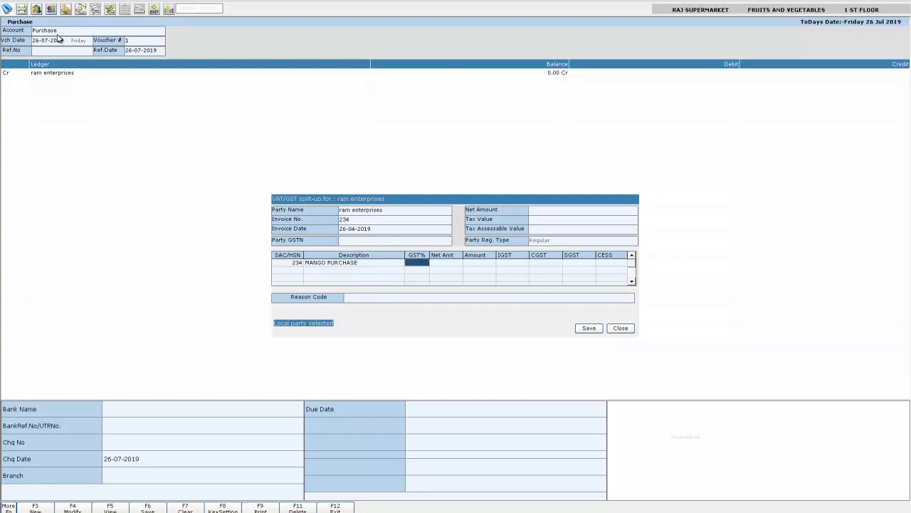
- Set the GST rate to 28% and the net amount to 25000
key("Return")
key("Down")
key("Down")
key("Down")
key("Down")
key("Down")
key("Down")
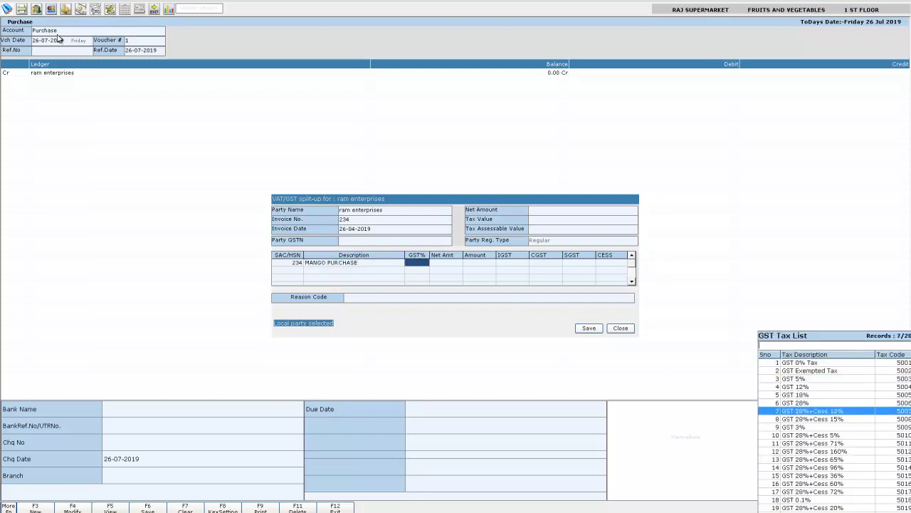
key("Up")
key("Return")
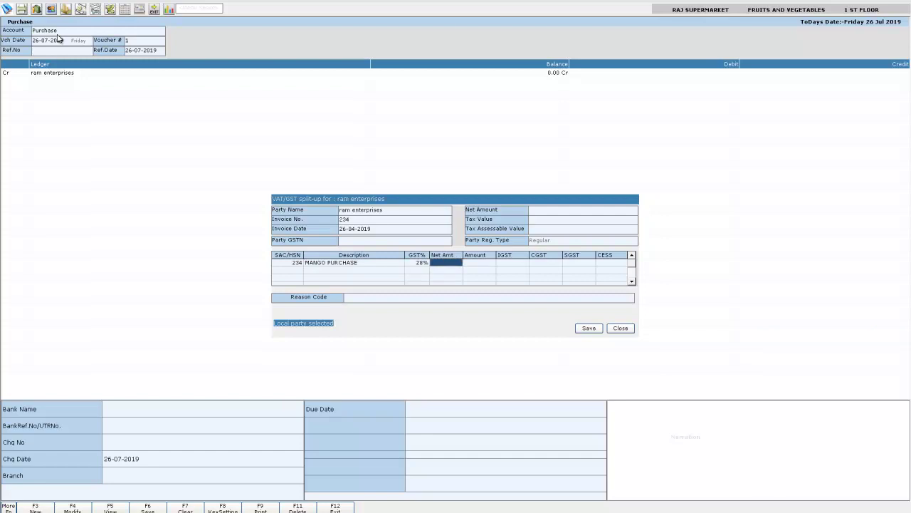
type("25000")
key("Return")
- Save the GST split-up and dismiss the bill adjustment prompts
left_click(588, 328)
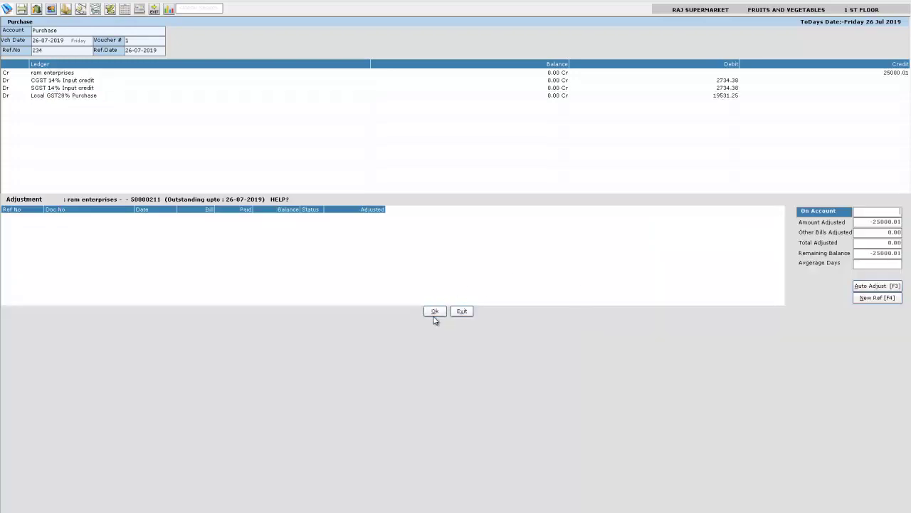
left_click(435, 311)
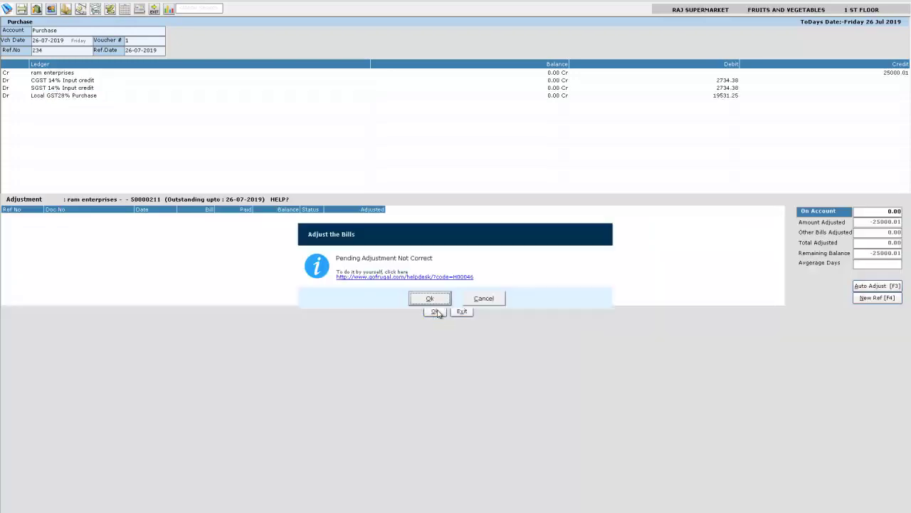
left_click(484, 297)
key("Escape")
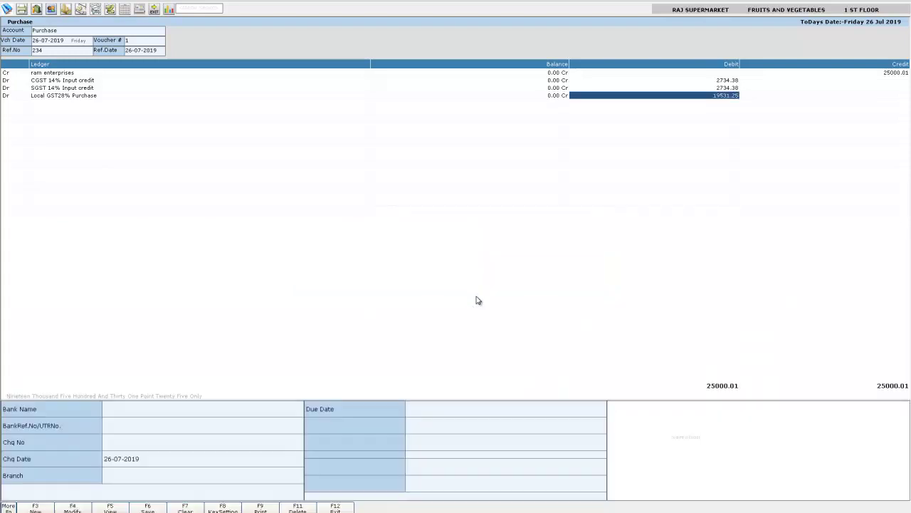
- Save the purchase voucher with F6 and close the purchase screen
key("F6")
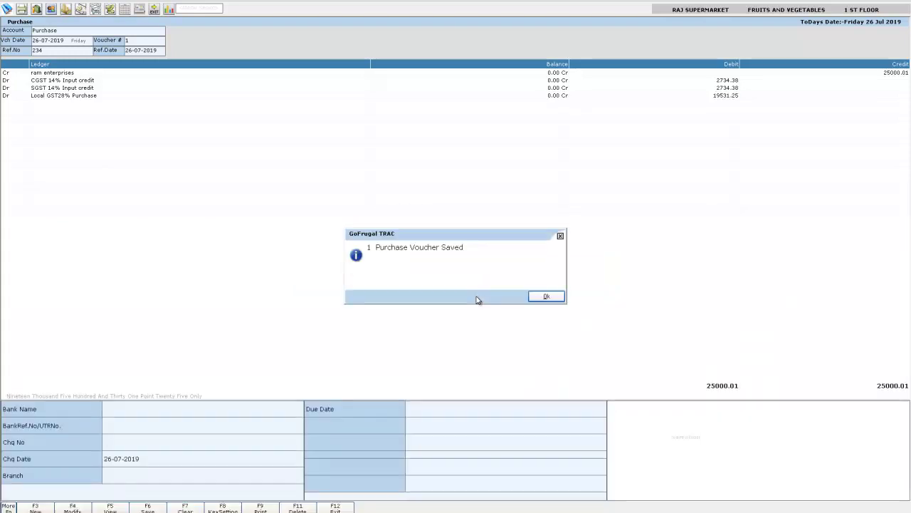
left_click(537, 298)
key("Escape")
left_click(521, 297)
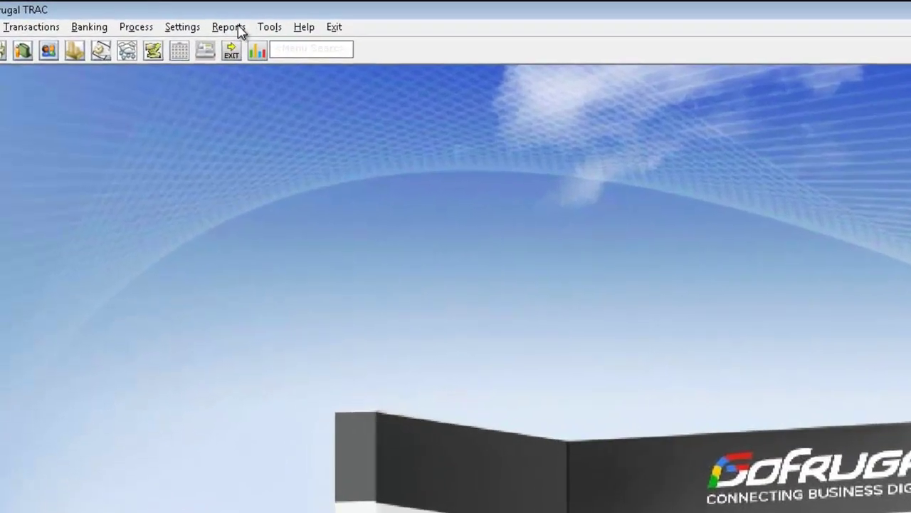
- Filter the Profit & Loss report to the 2 ND FLOOR location
left_click(233, 28)
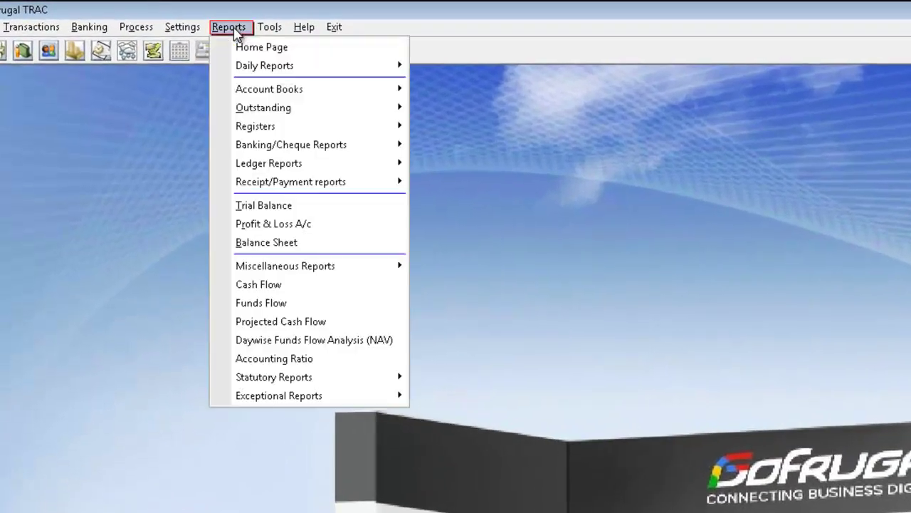
left_click(252, 224)
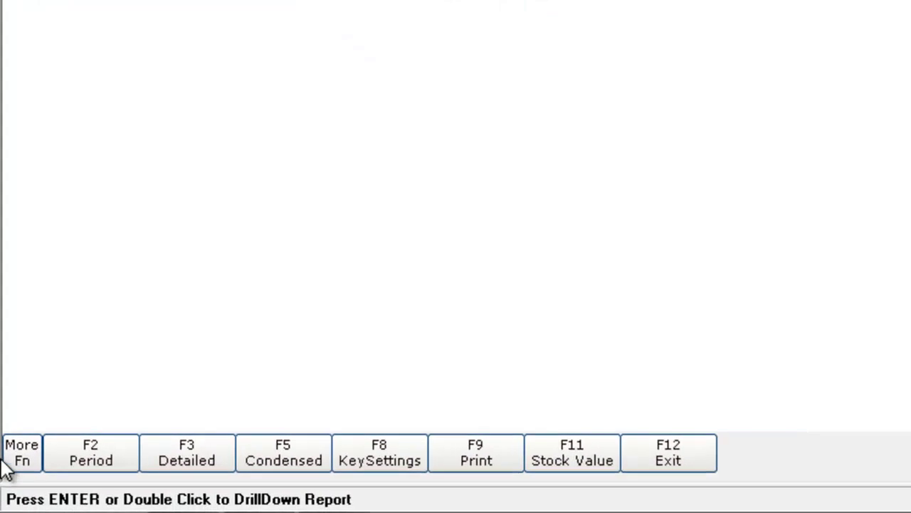
left_click(15, 454)
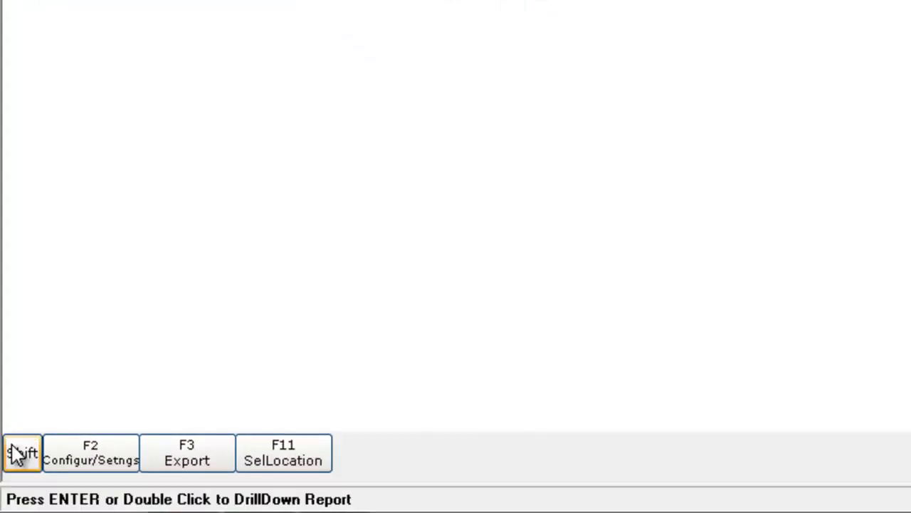
left_click(326, 461)
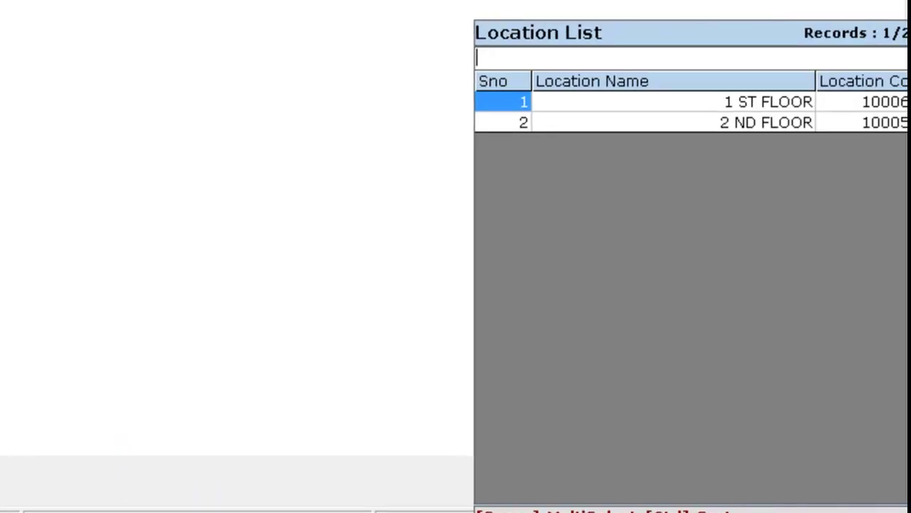
left_click(796, 124)
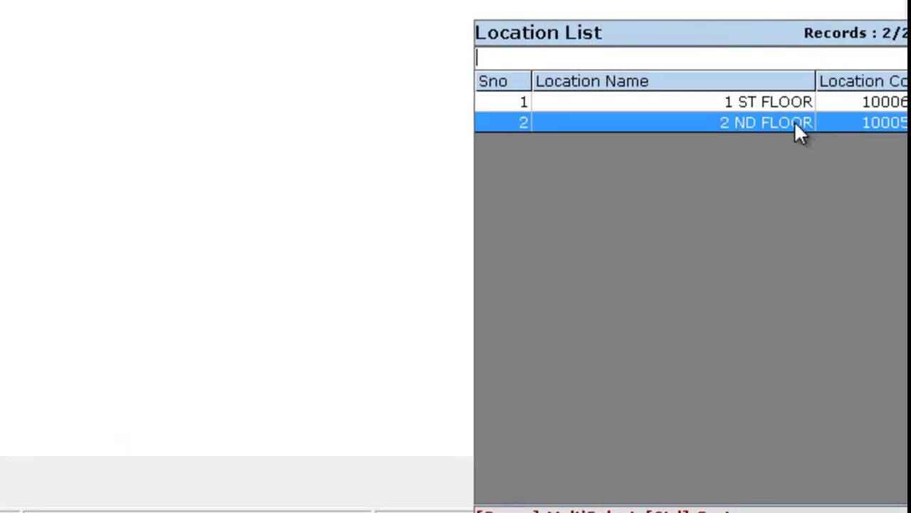
double_click(797, 122)
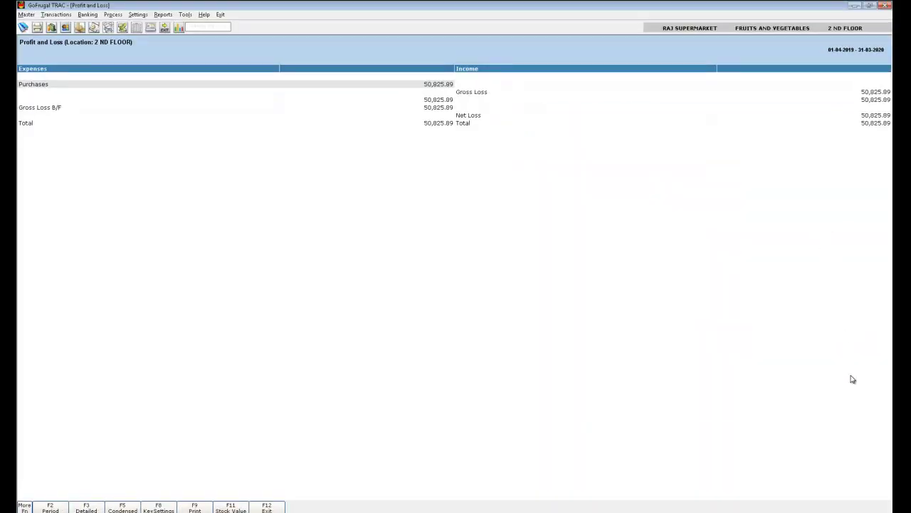